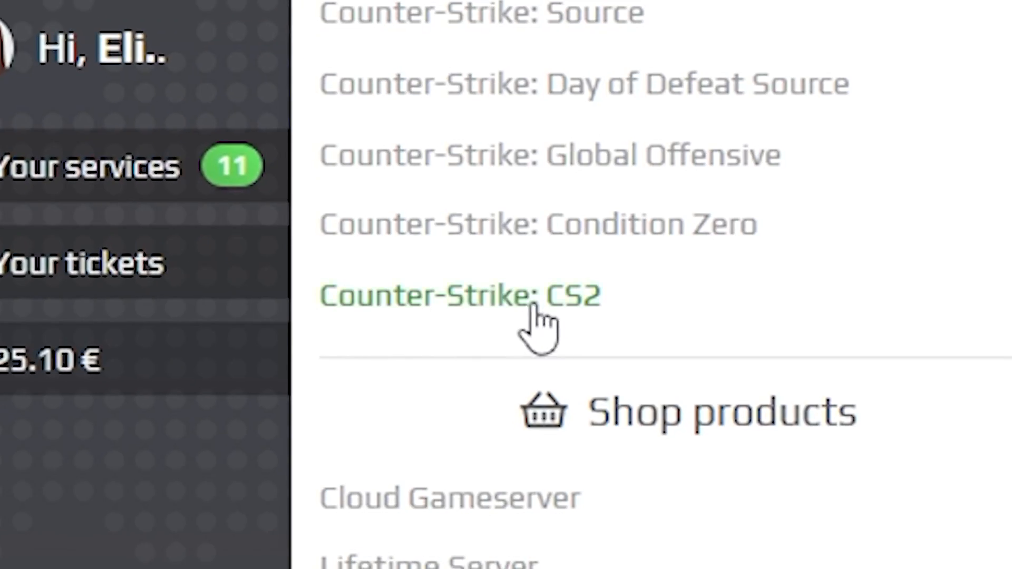
# Start a Counter-Strike 2 server order and choose the Premium CPU host in the configurator.
pyautogui.click(538, 328)
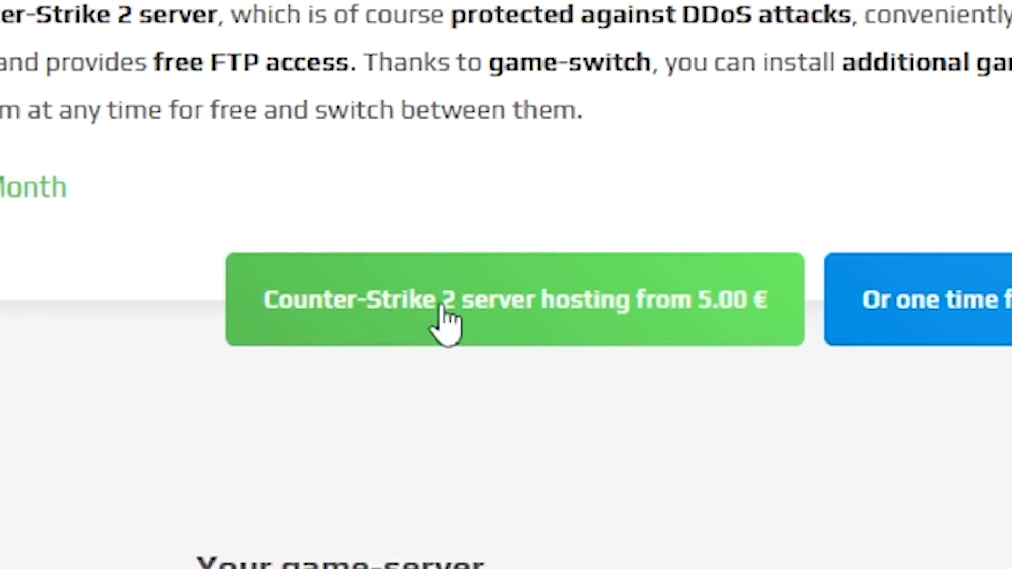
pyautogui.click(530, 354)
pyautogui.scroll(-5, 506, 316)
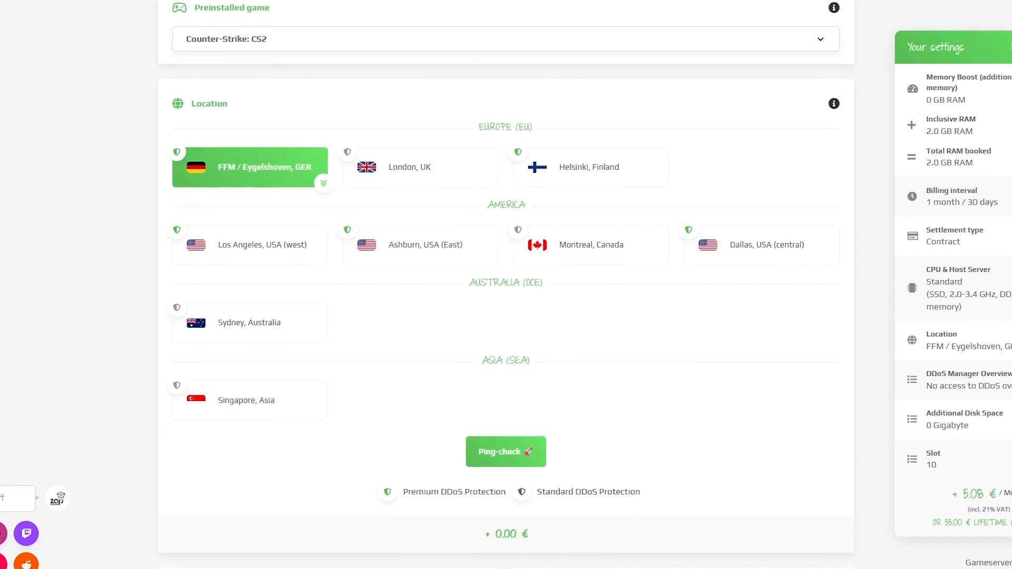
pyautogui.scroll(-5, 506, 317)
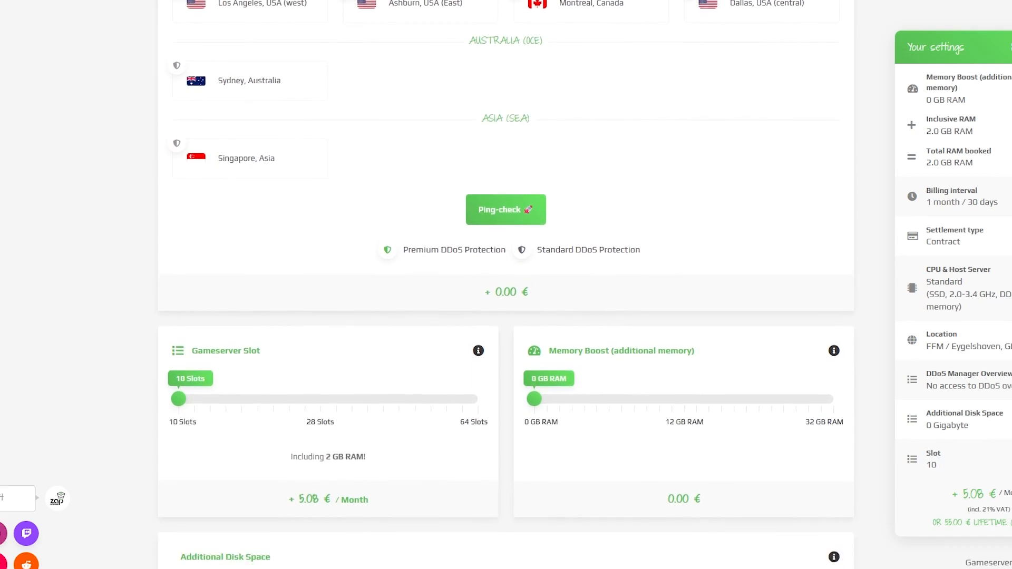
pyautogui.scroll(-5, 506, 317)
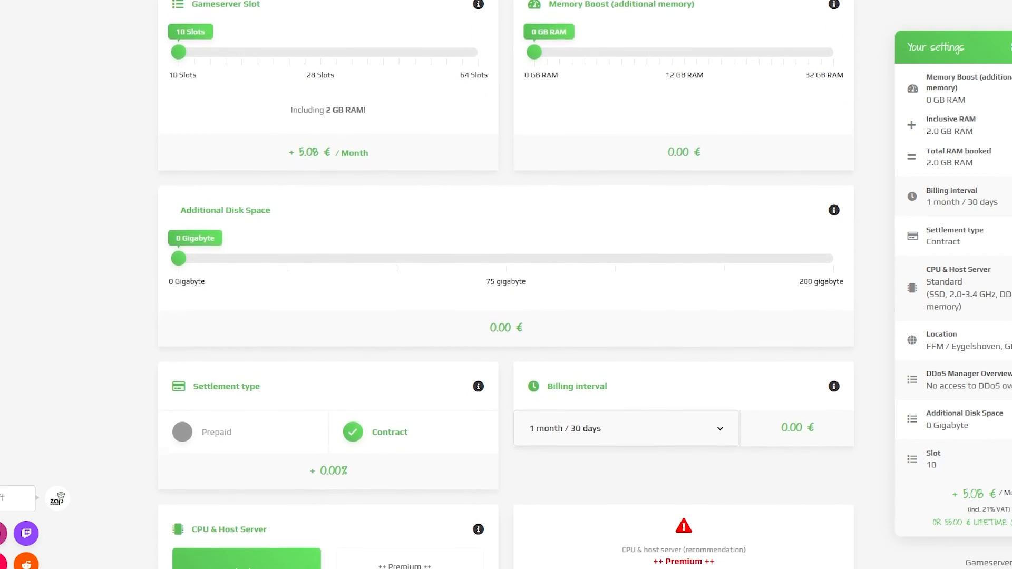
pyautogui.scroll(-5, 507, 316)
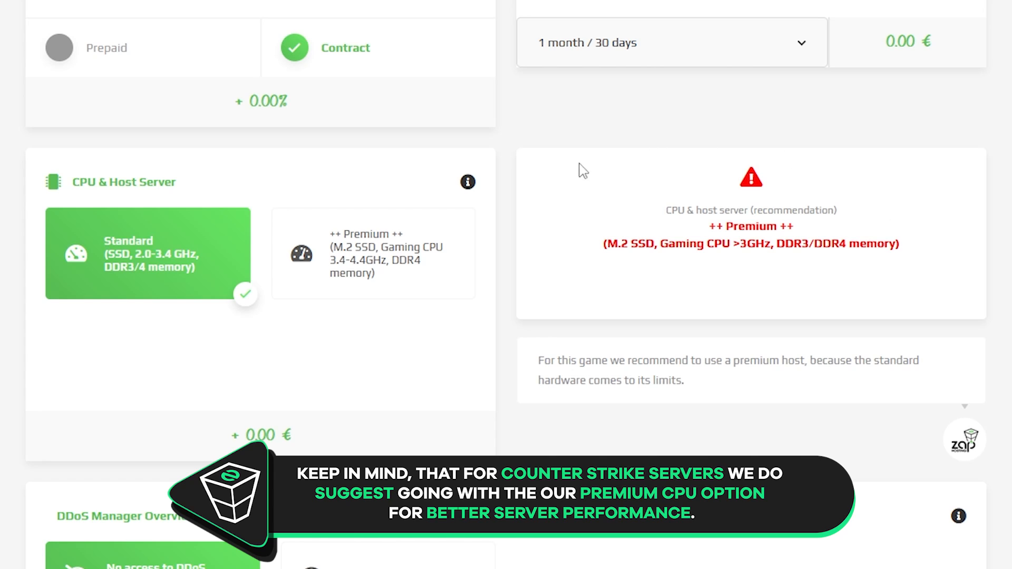
pyautogui.click(394, 284)
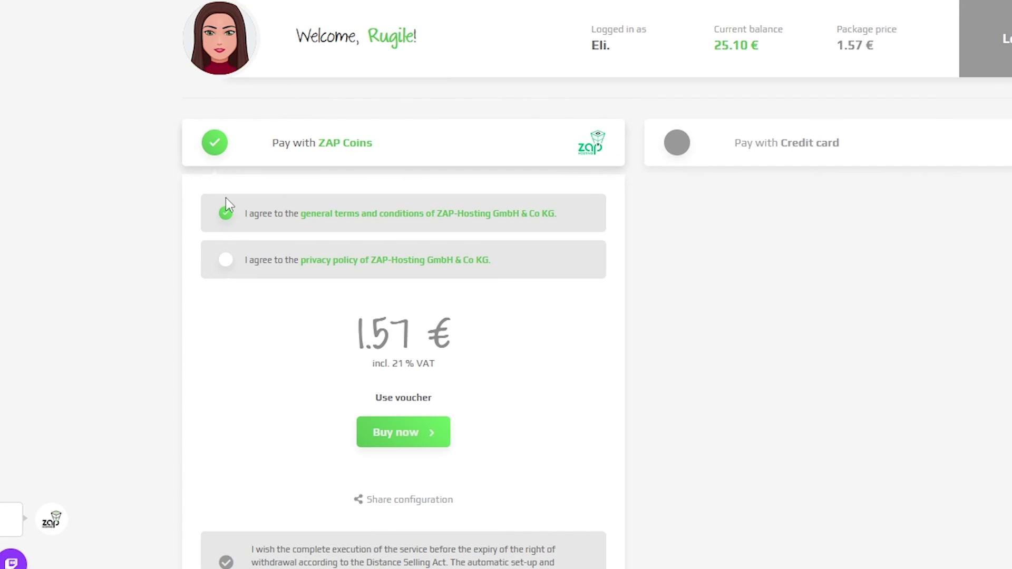
# Accept the privacy policy, redeem voucher CS-2 for a 0.78 € price and buy the server.
pyautogui.click(226, 198)
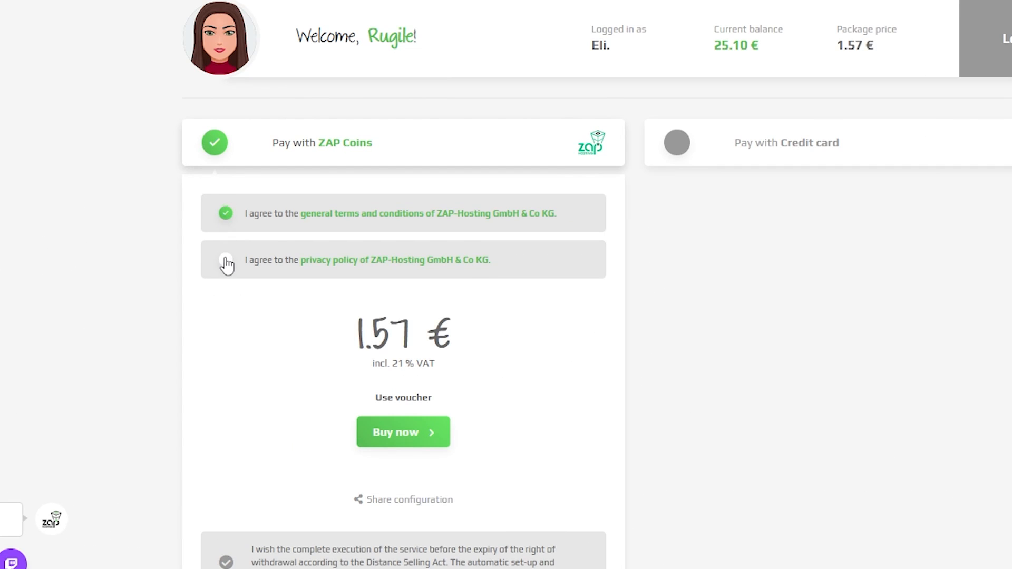
pyautogui.scroll(-3, 404, 316)
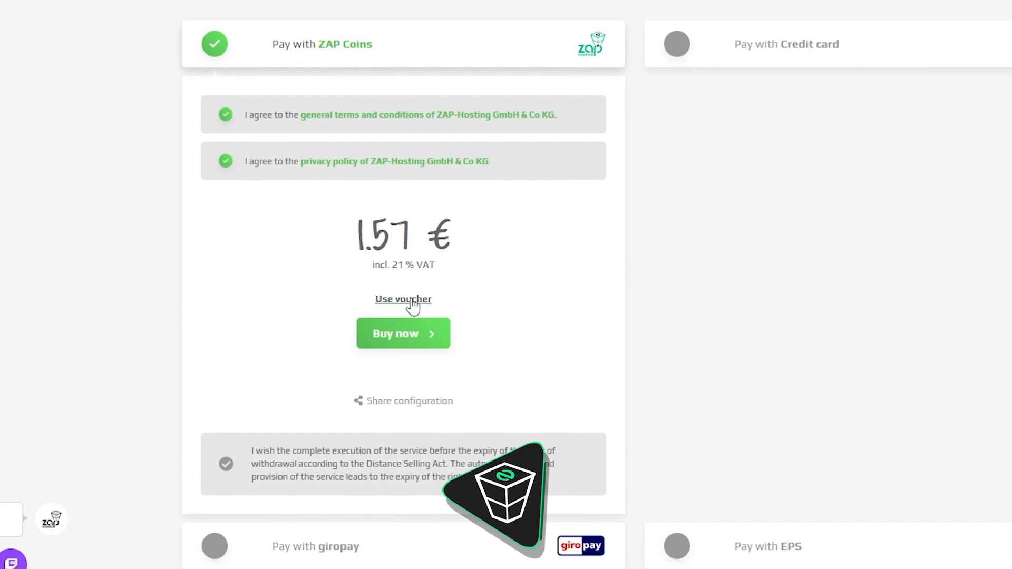
pyautogui.click(409, 299)
pyautogui.write('CS-2')
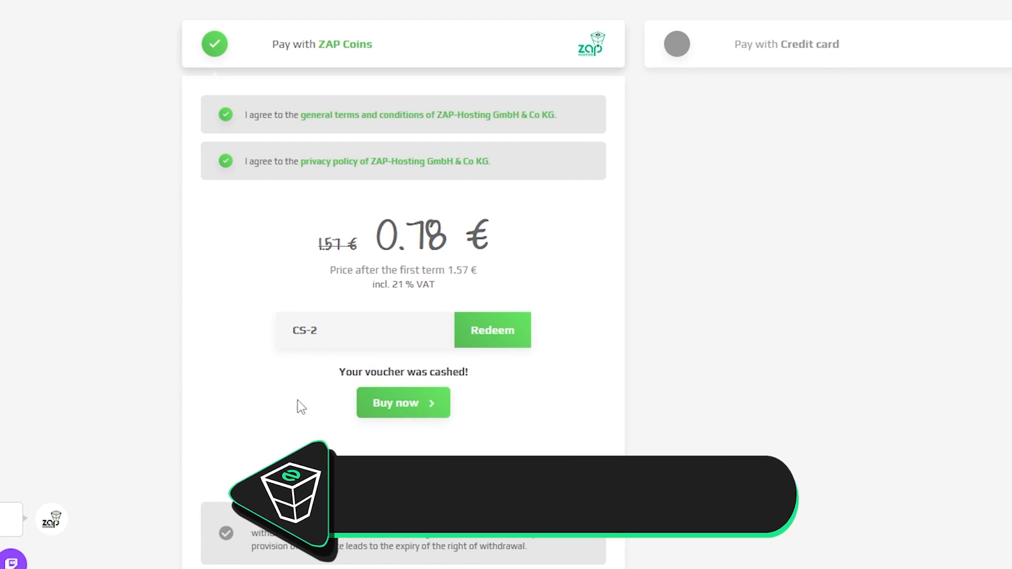
pyautogui.click(439, 404)
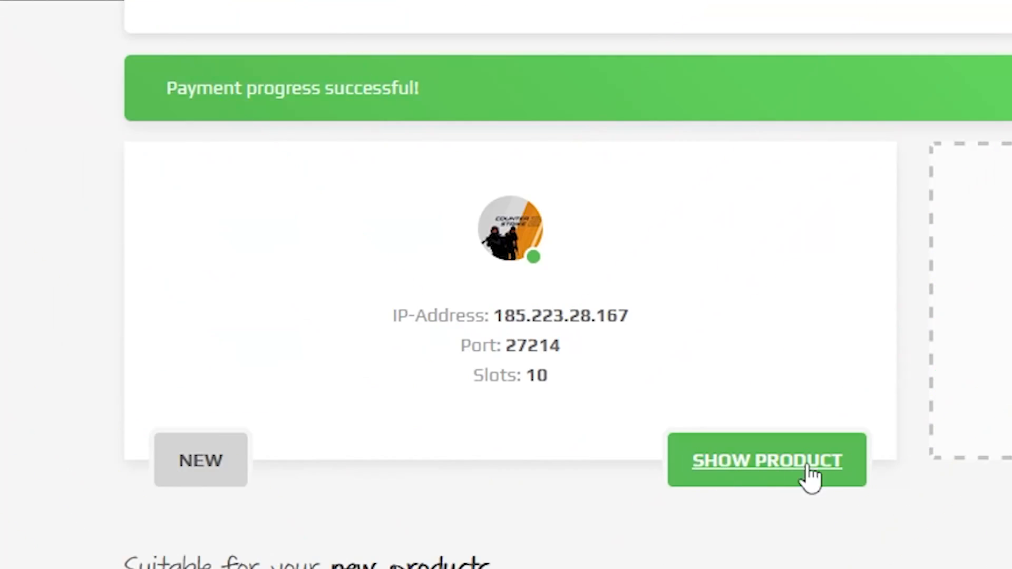
# Save the new CS2 server's settings from its dashboard and copy its IP address and port.
pyautogui.click(767, 460)
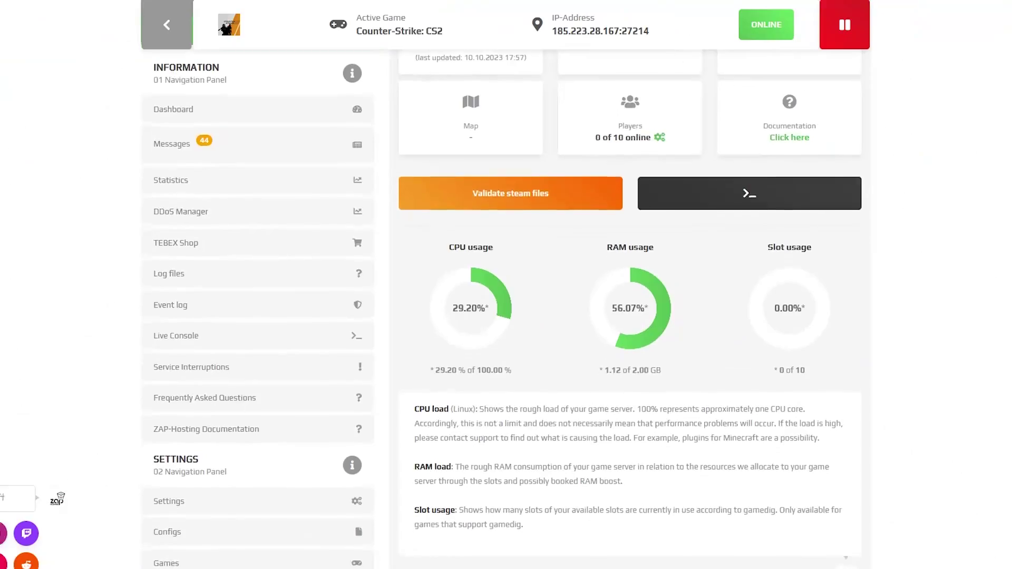
pyautogui.scroll(-5, 468, 85)
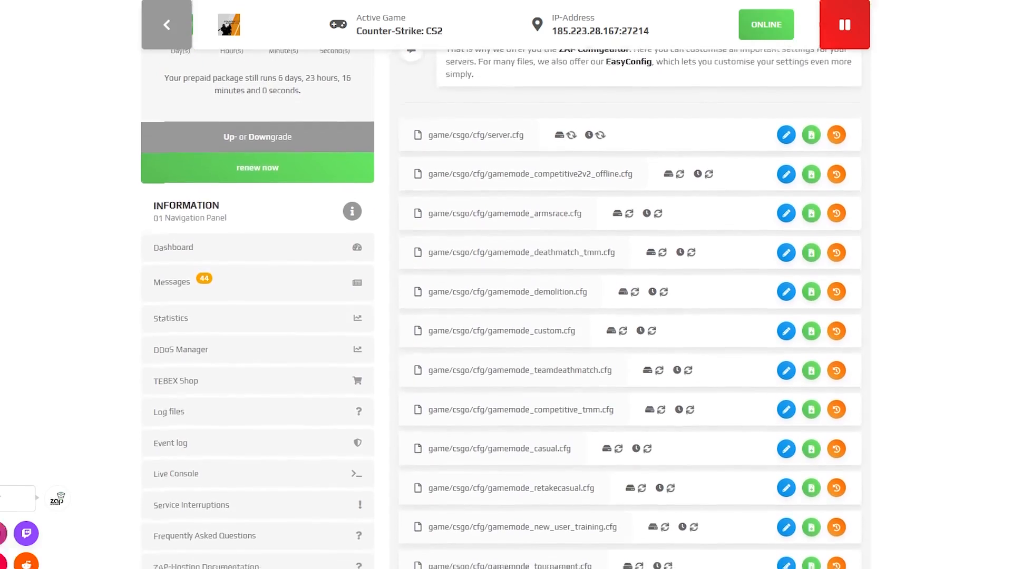
pyautogui.scroll(-6, 630, 316)
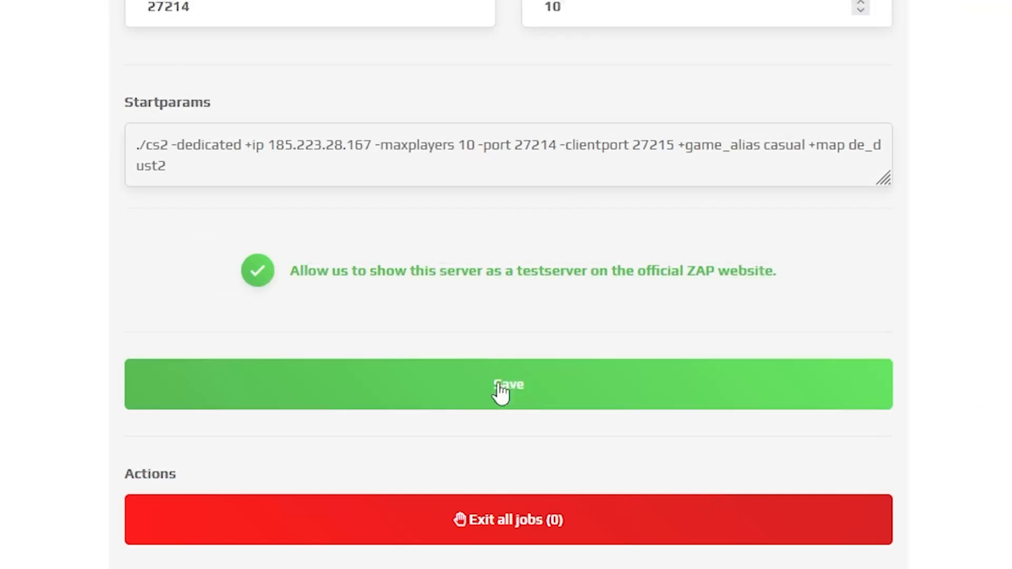
pyautogui.click(504, 387)
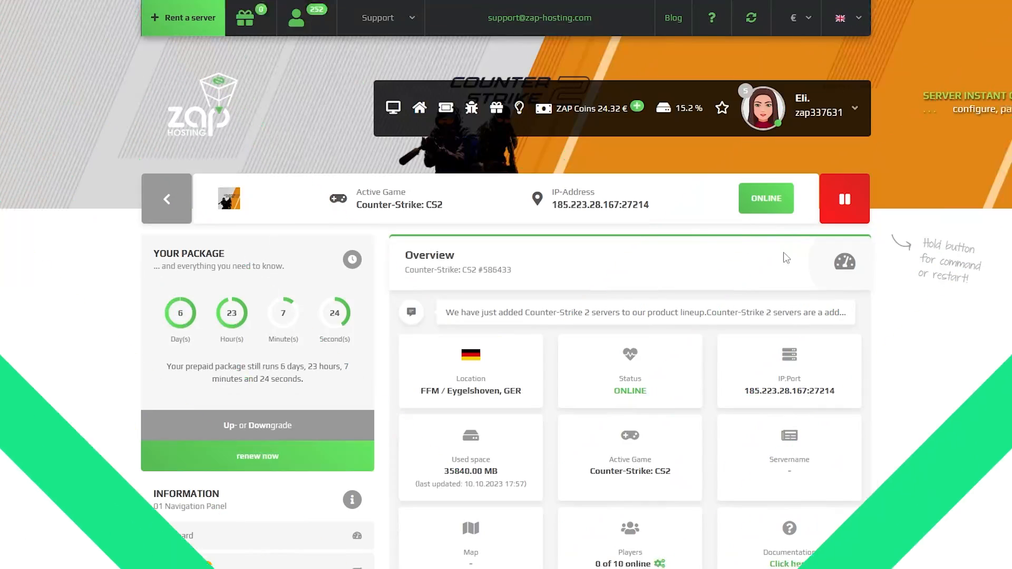
pyautogui.rightClick(558, 204)
pyautogui.click(590, 223)
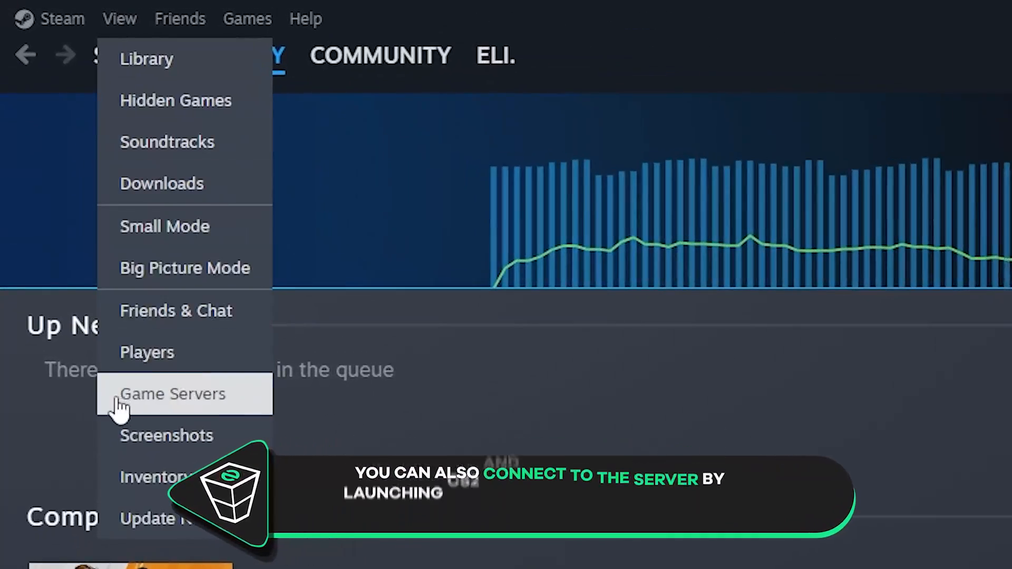
# Add the CS2 server to Steam favorites by its pasted IP:port and connect to it on de_inferno.
pyautogui.click(192, 400)
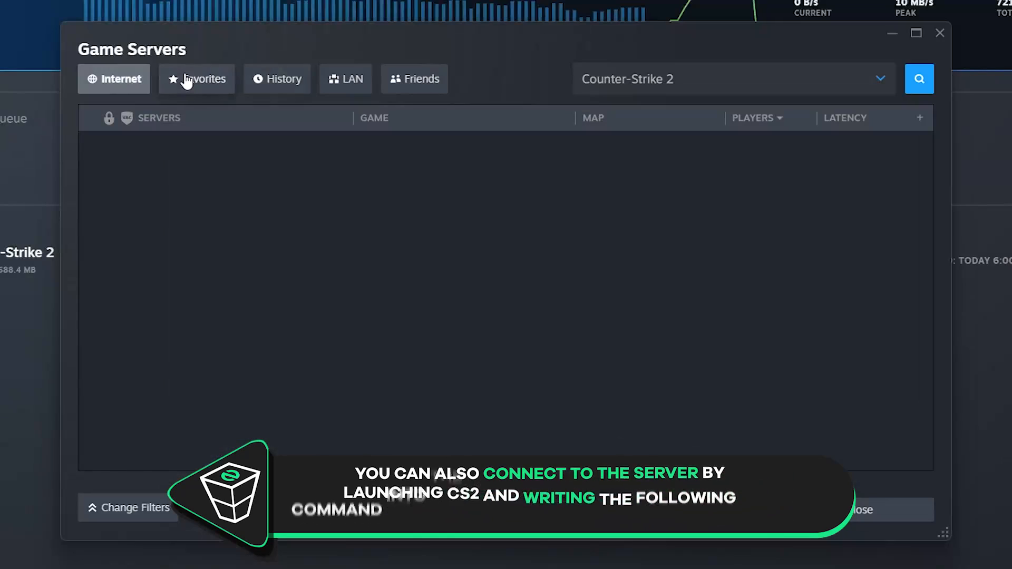
pyautogui.click(199, 82)
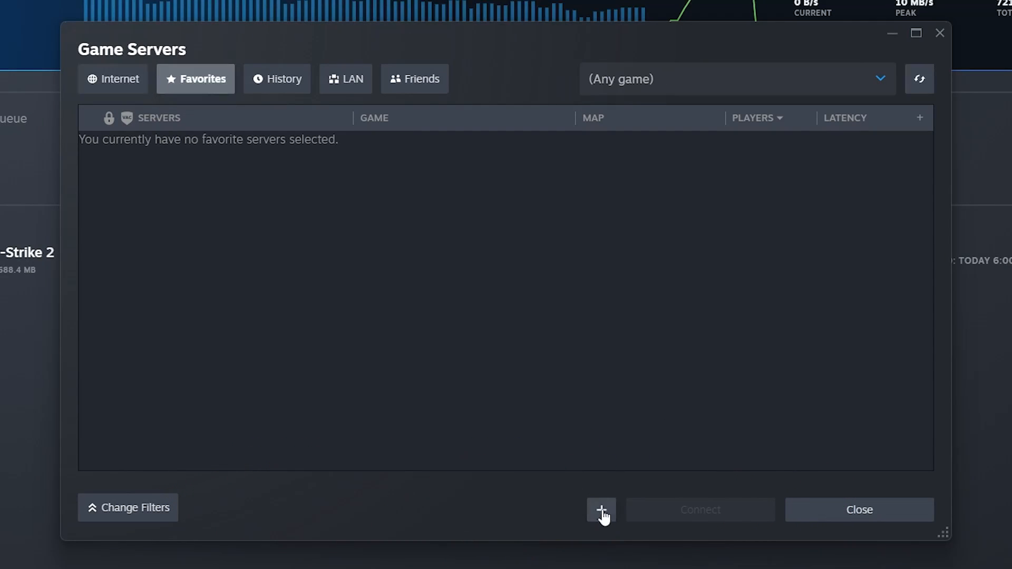
pyautogui.click(603, 514)
pyautogui.rightClick(450, 264)
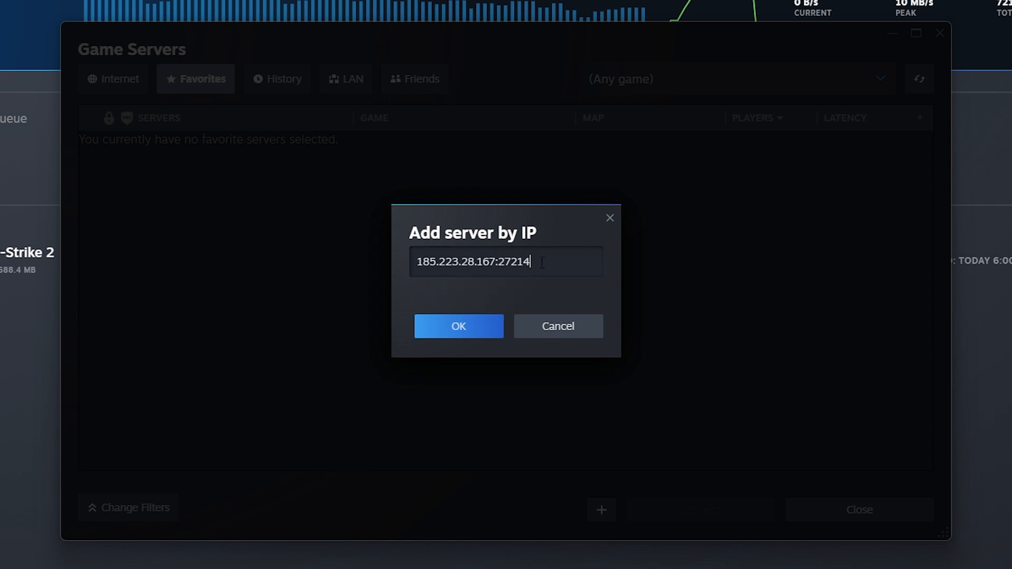
pyautogui.press('Return')
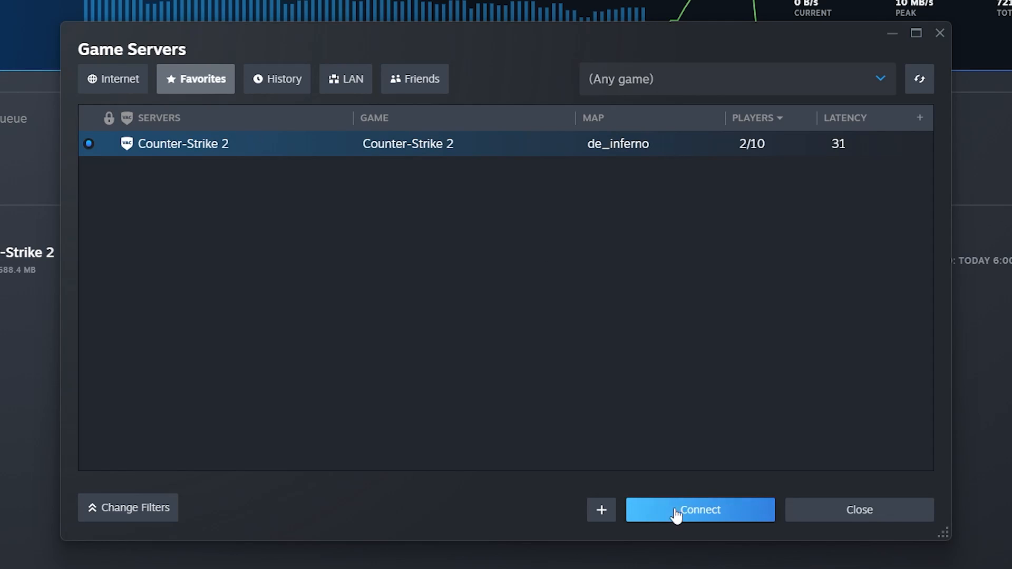
pyautogui.click(714, 515)
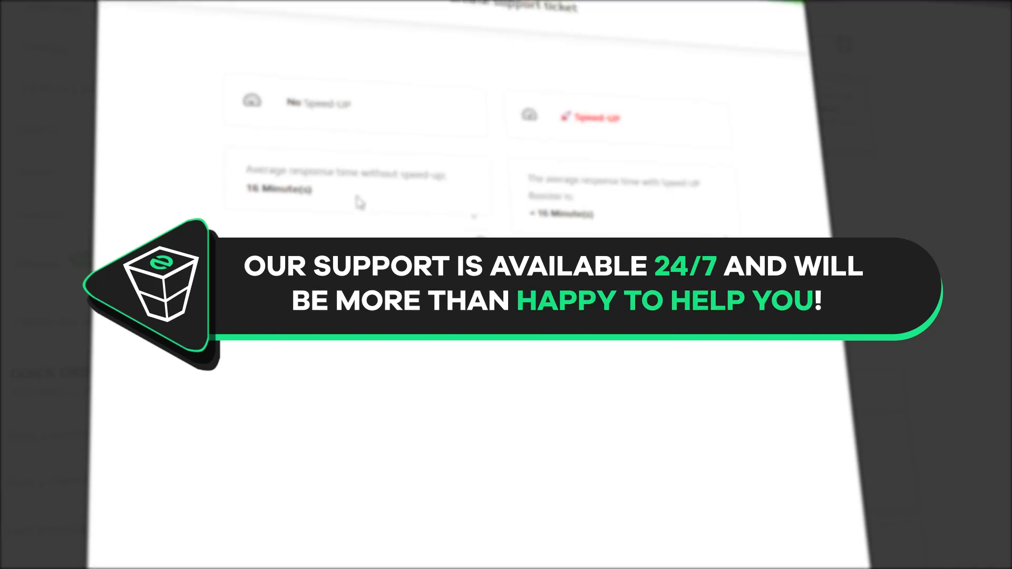
# Choose the No Speed-UP option in the ZAP-Hosting support ticket form.
pyautogui.click(331, 125)
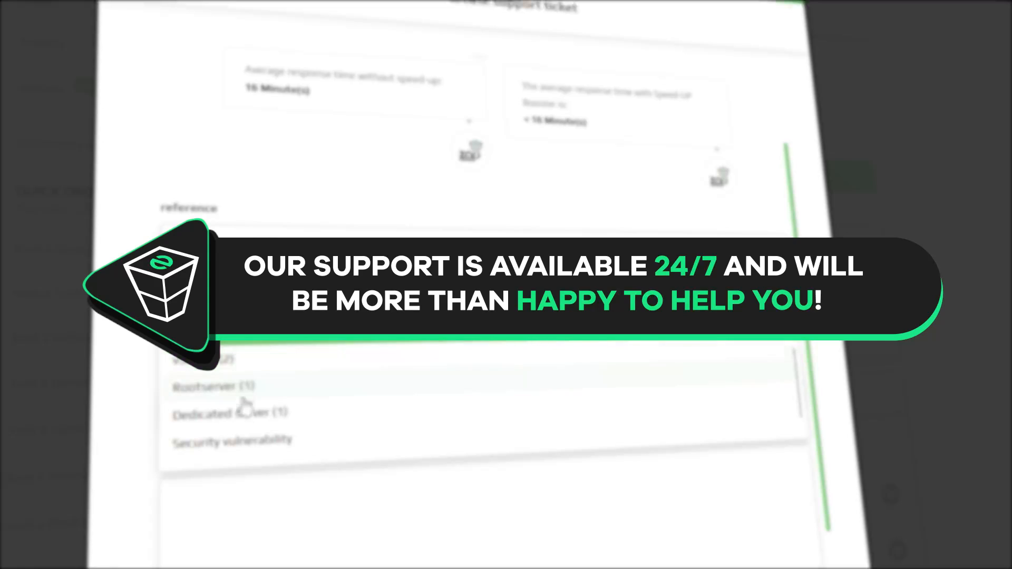
pyautogui.scroll(-2, 235, 372)
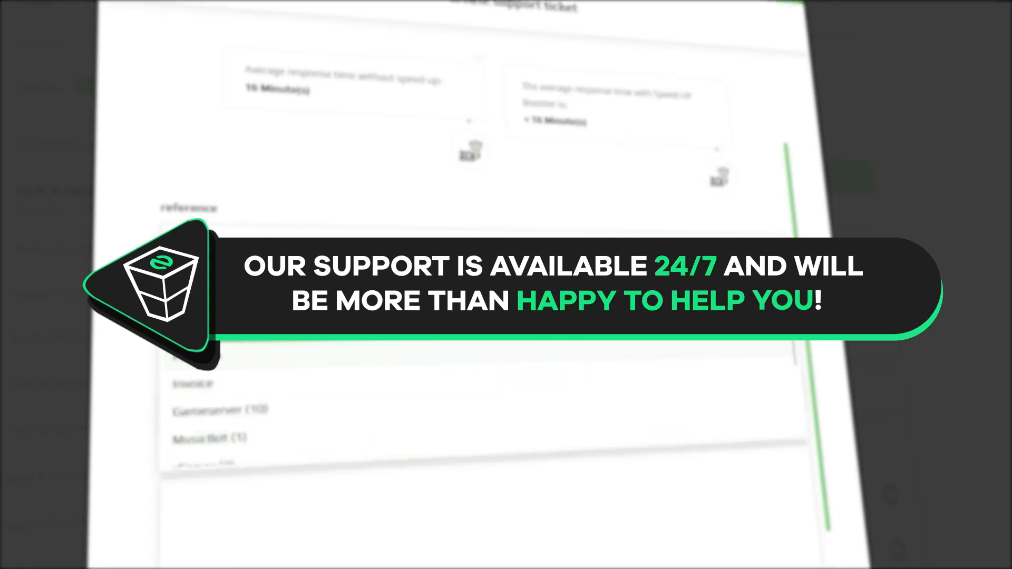